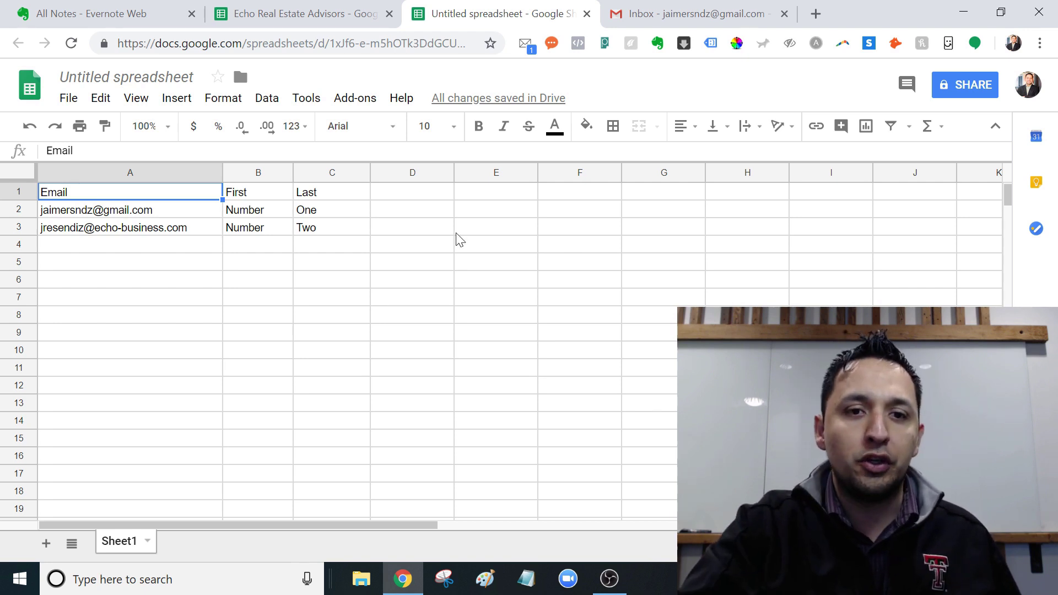
Step: Show Yet Another Mail Merge's options (Start Mail Merge, Import contacts, Check quota) under Add-ons
left_click(364, 100)
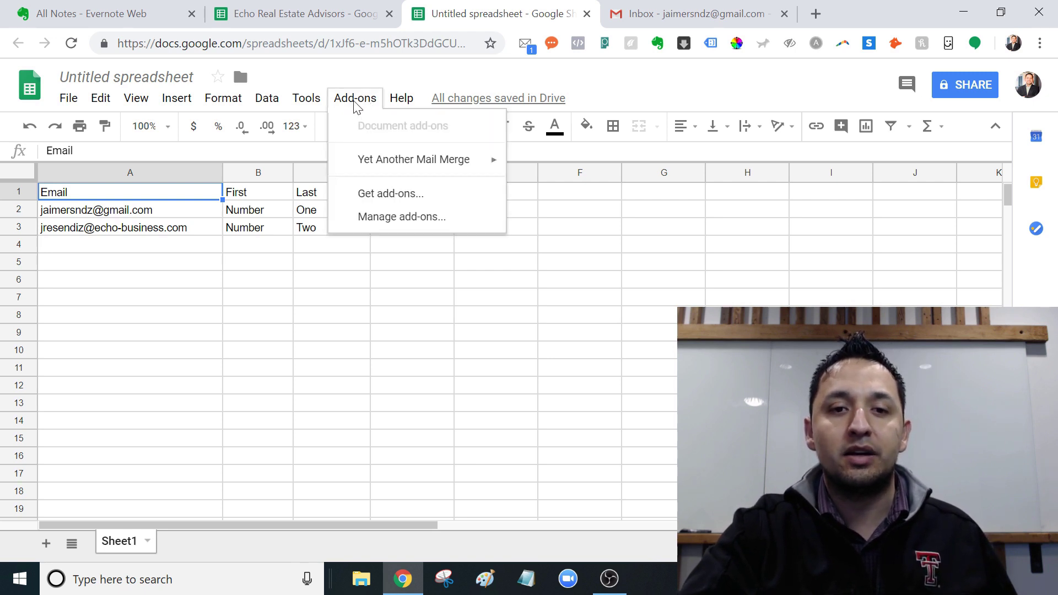
mouse_move(379, 166)
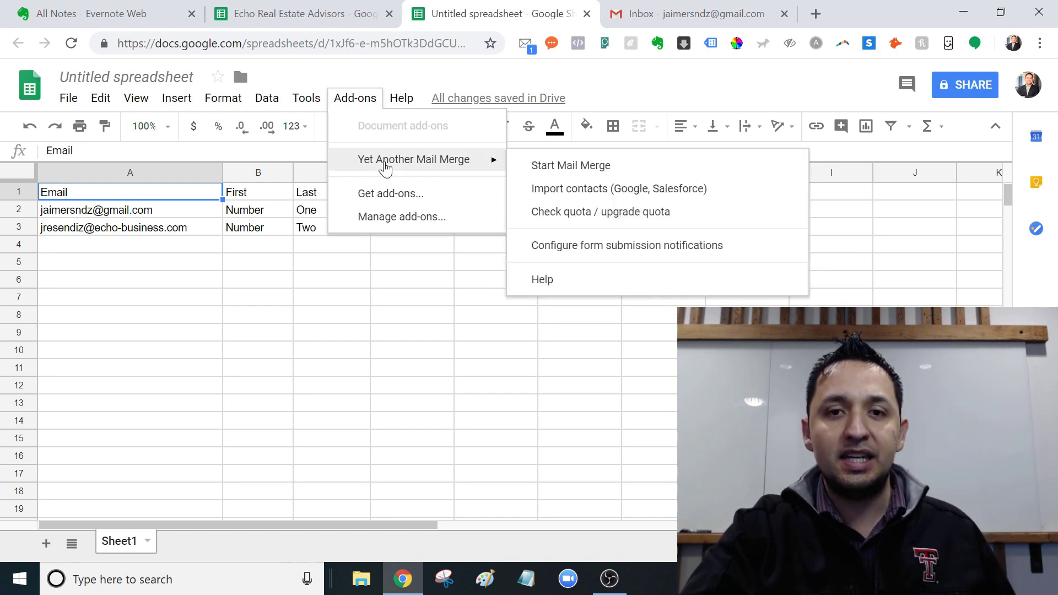
Step: Add row 4 with the new recipient's email address, first name Number and last name Three
left_click(126, 251)
double_click(126, 251)
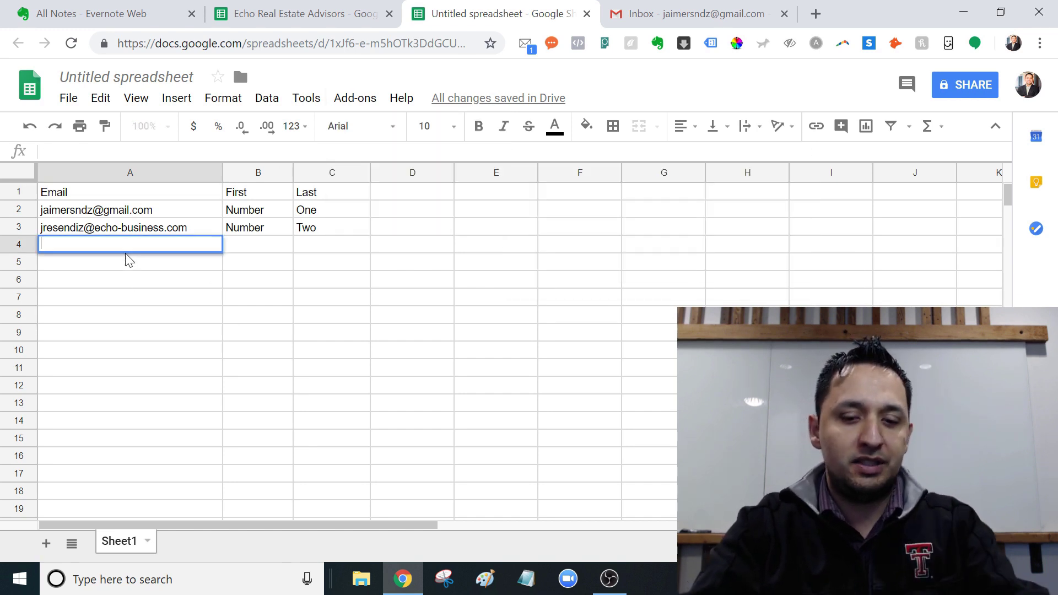
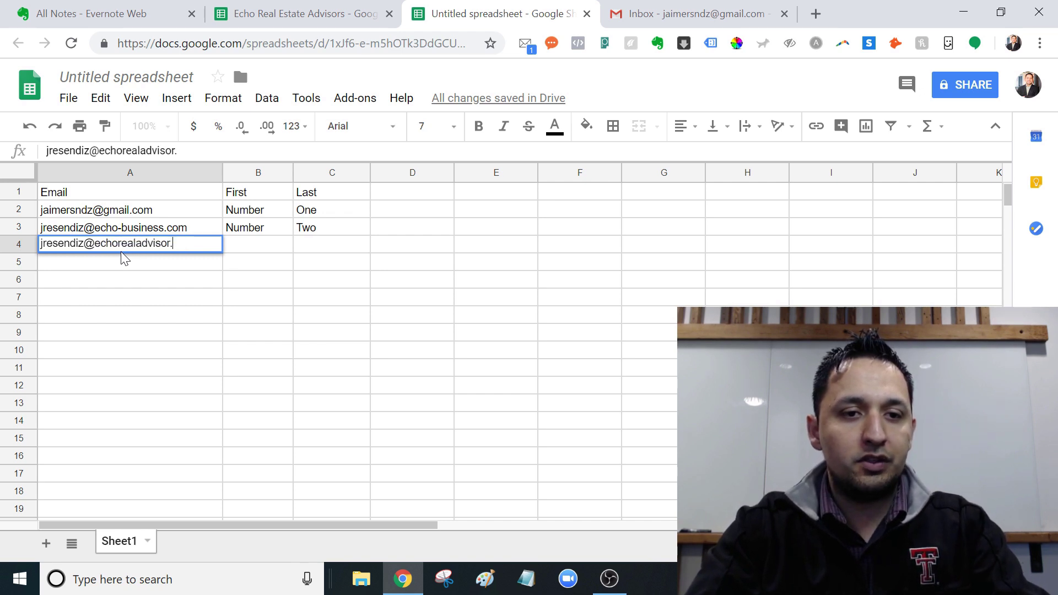
key("Tab")
type("Number")
key("Tab")
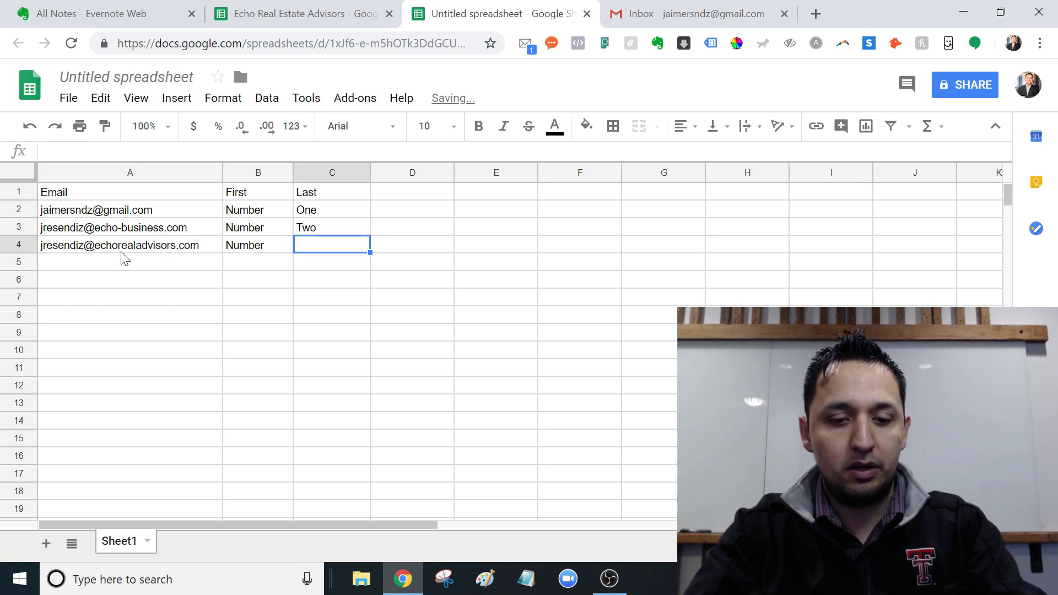
type("Three")
key("Return")
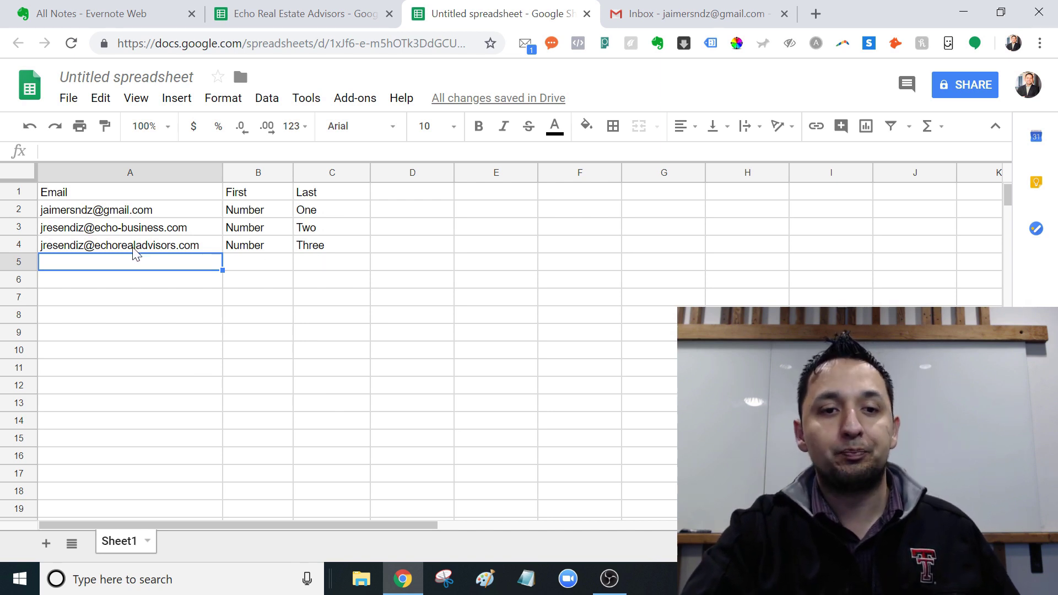
Step: Rename the B1 and C1 headers to First Name and Last Name
double_click(256, 198)
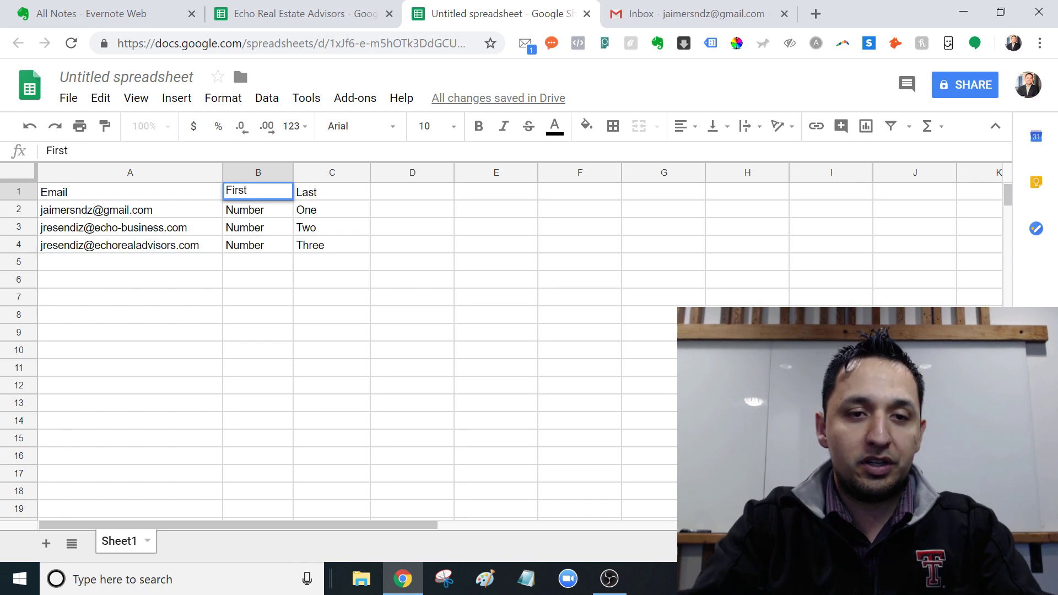
type("Name")
key("Tab")
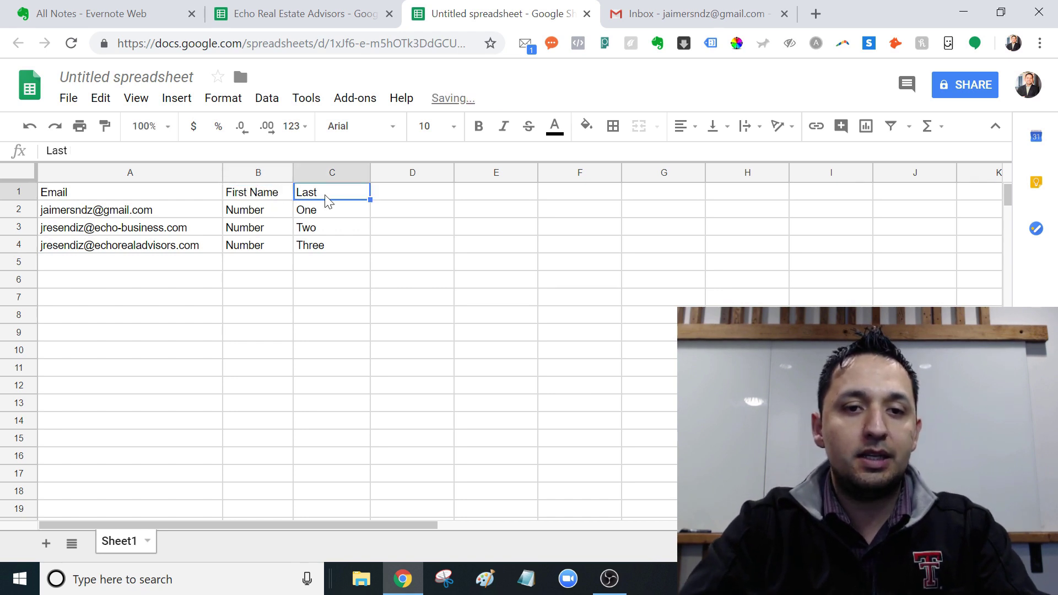
double_click(338, 197)
type("Name")
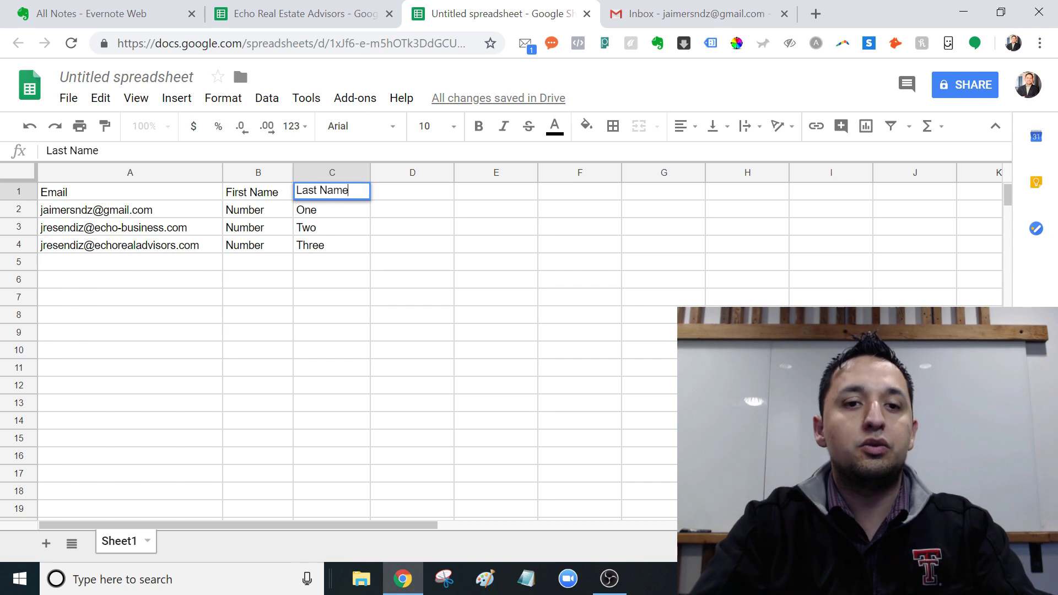
key("Return")
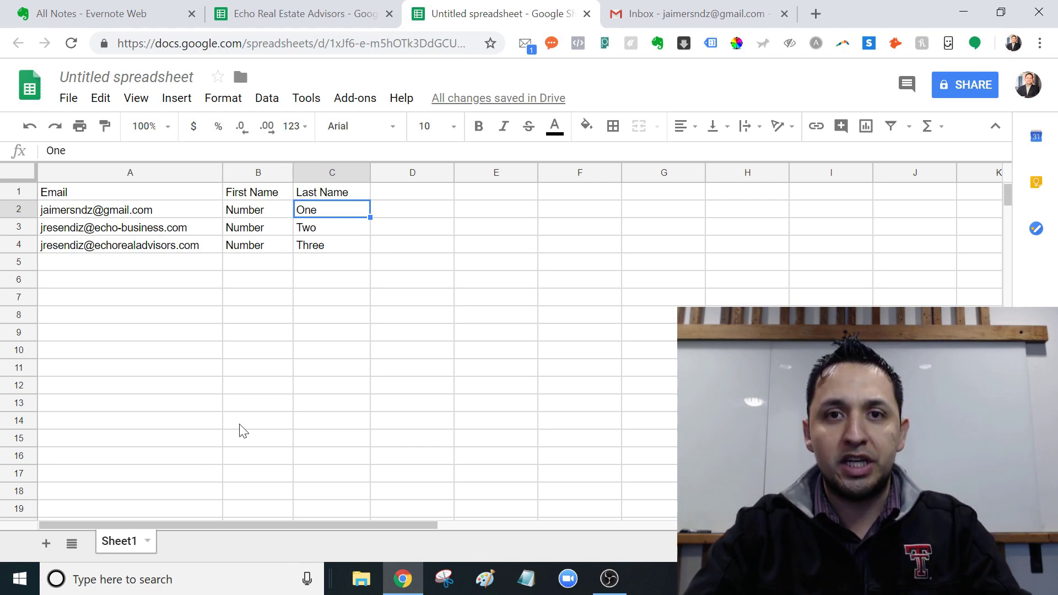
Step: Start a new Gmail draft with no recipients and the subject 'Testing YAMM'
left_click(700, 12)
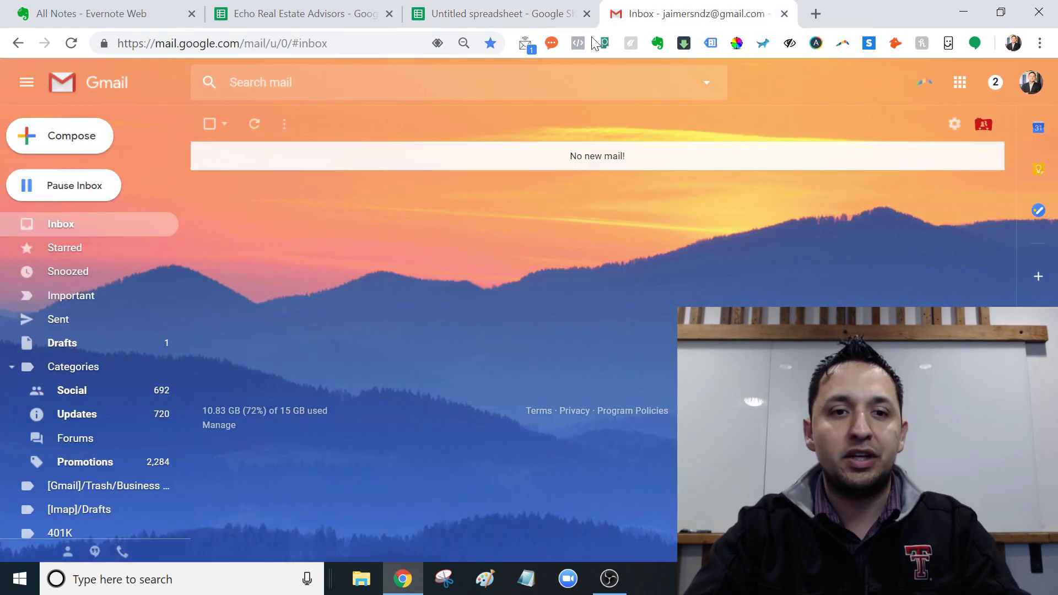
left_click(73, 146)
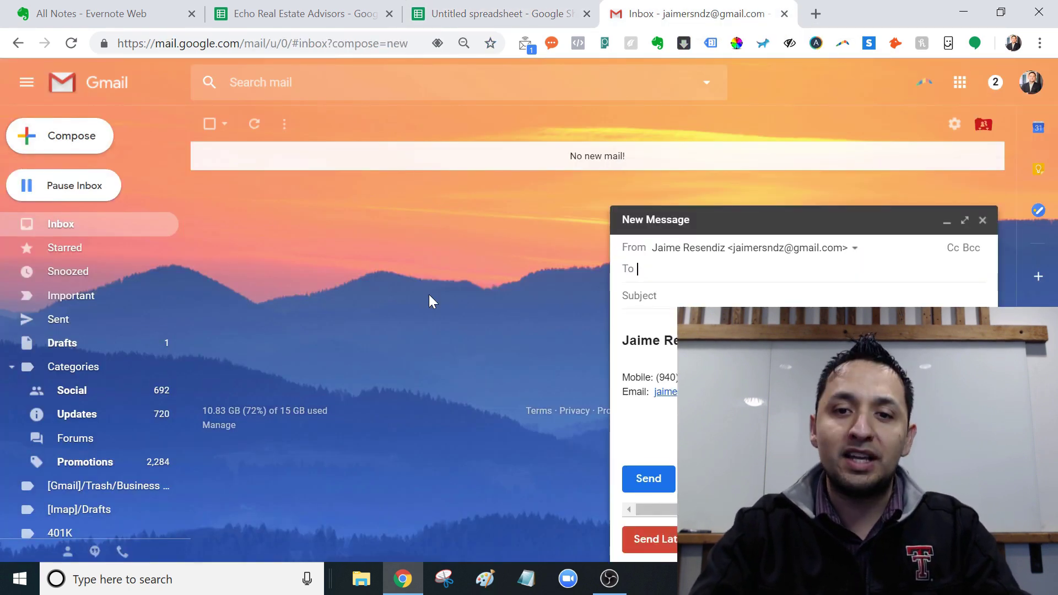
left_click(678, 294)
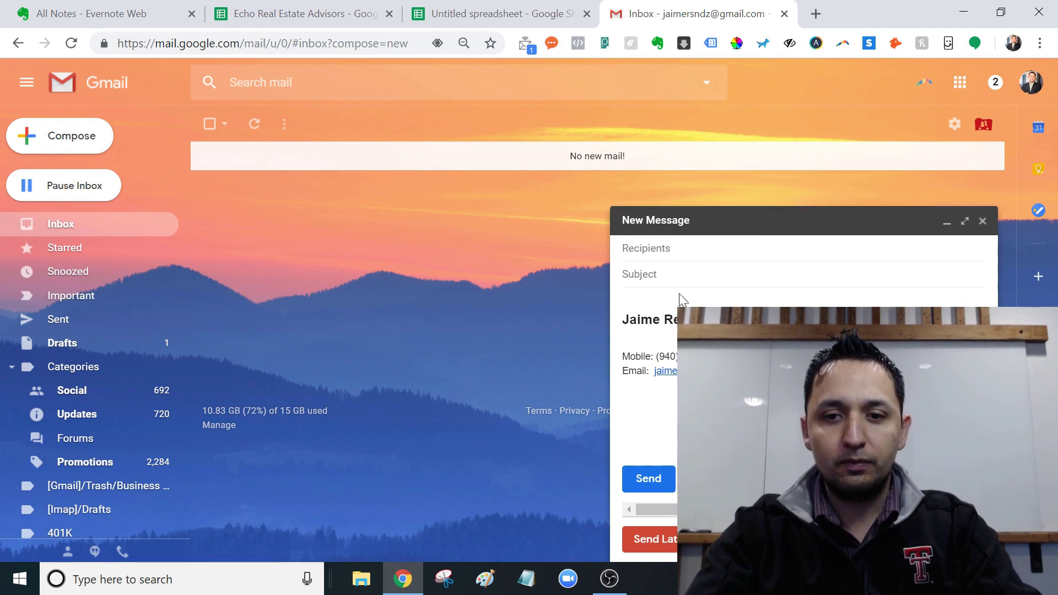
type("Tes")
key("BackSpace")
key("BackSpace")
key("BackSpace")
type("Test ")
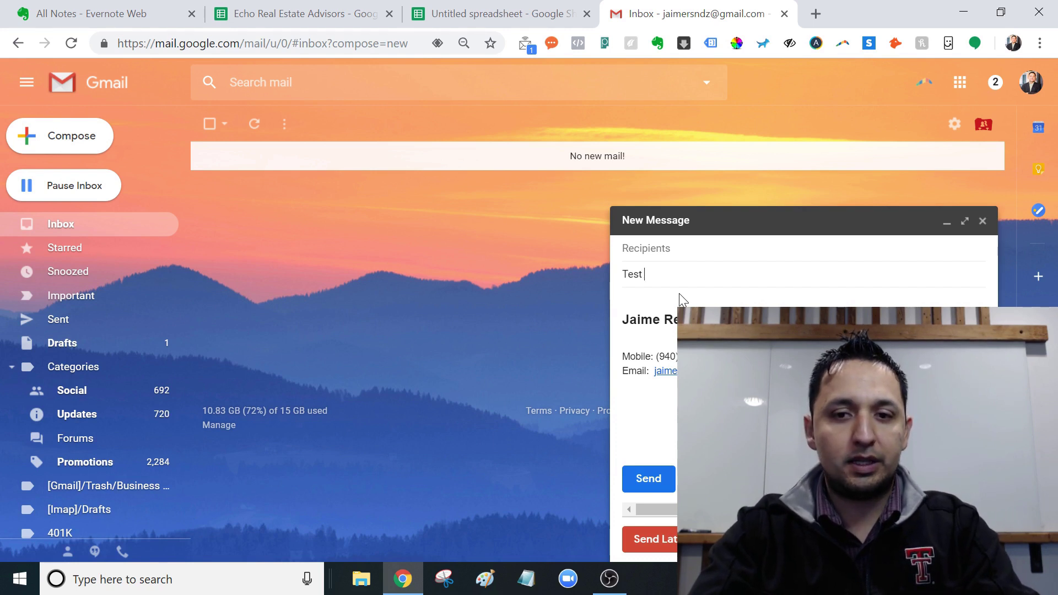
type("ing ")
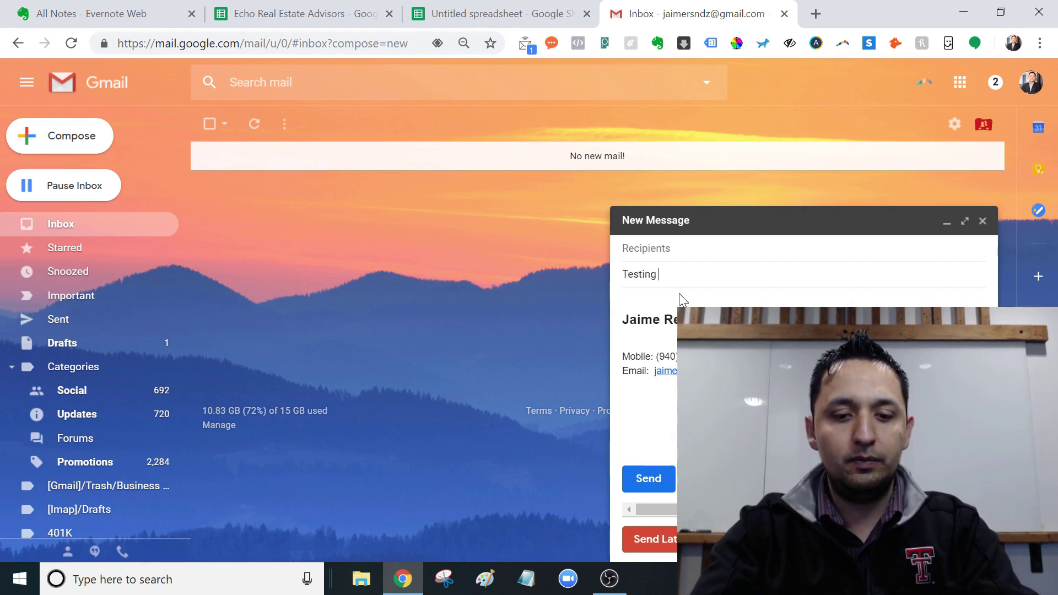
type("YAMM")
key("Tab")
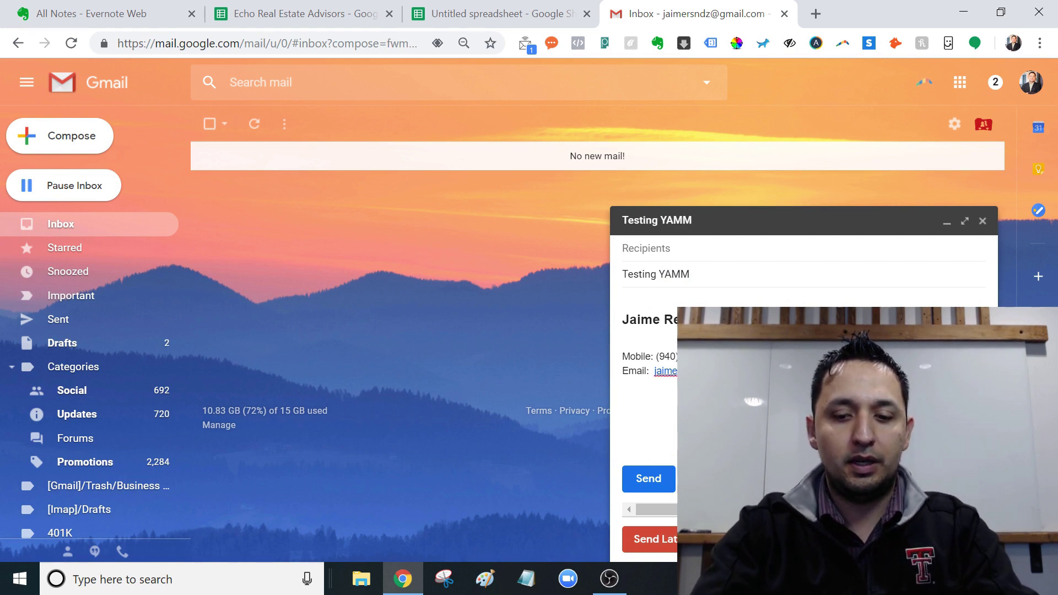
Step: Write the body '{{First Name}},', 'Hey, this is a', 'Cheers,', then close the draft and return to the spreadsheet
type("{{Fir")
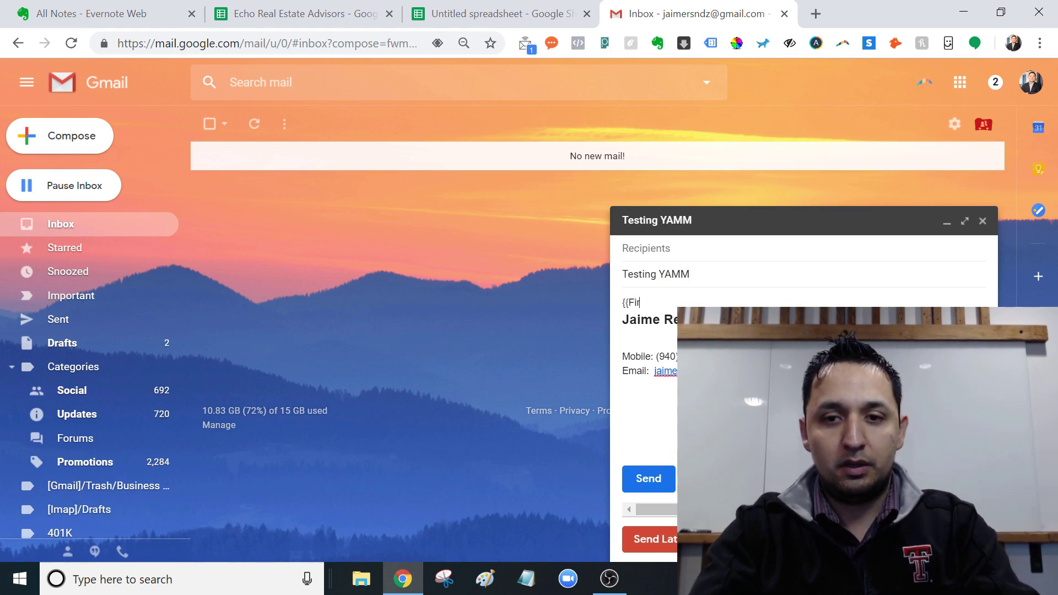
type("st Name")
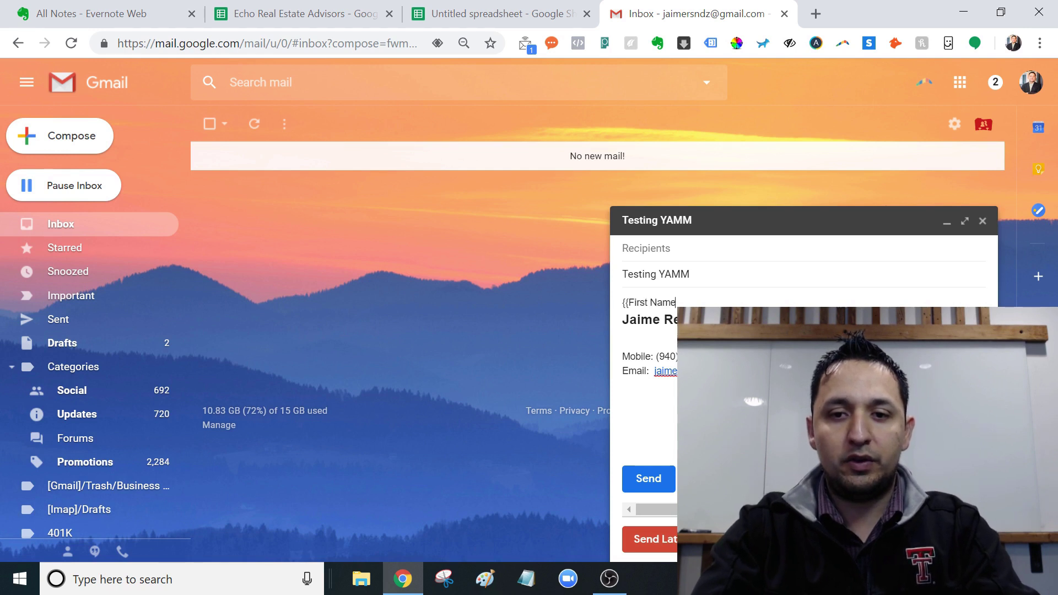
type("}},")
key("Return")
key("Return")
type("Hey, this is a")
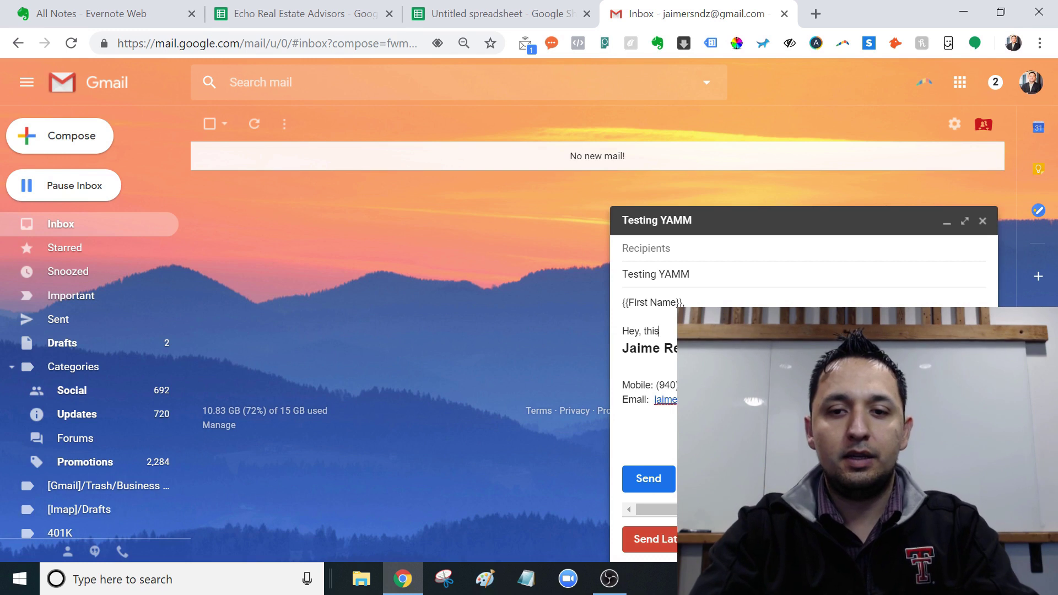
key("Return")
key("Return")
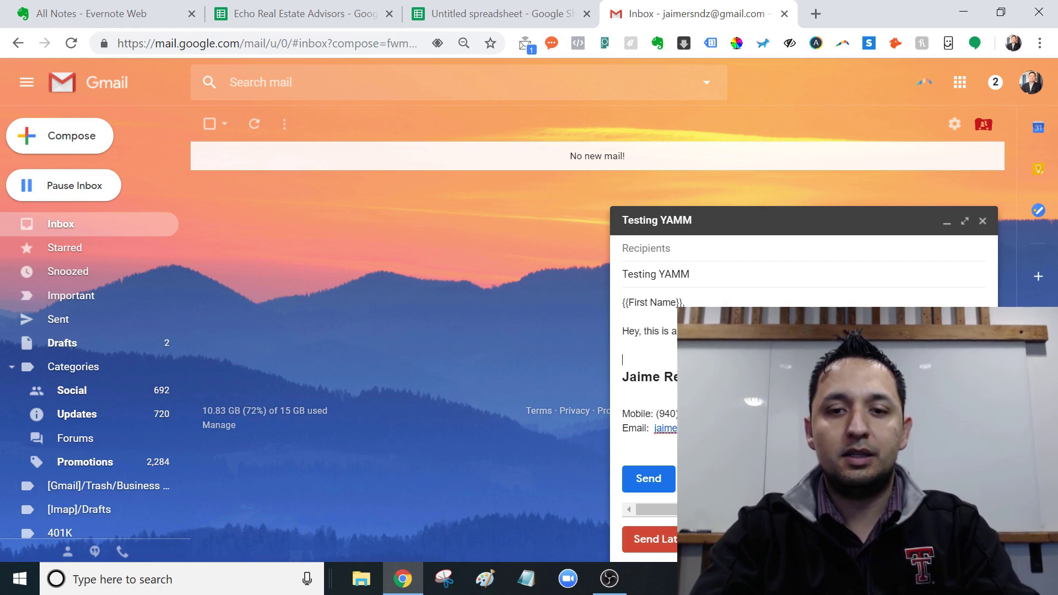
type("Cheers,")
key("Return")
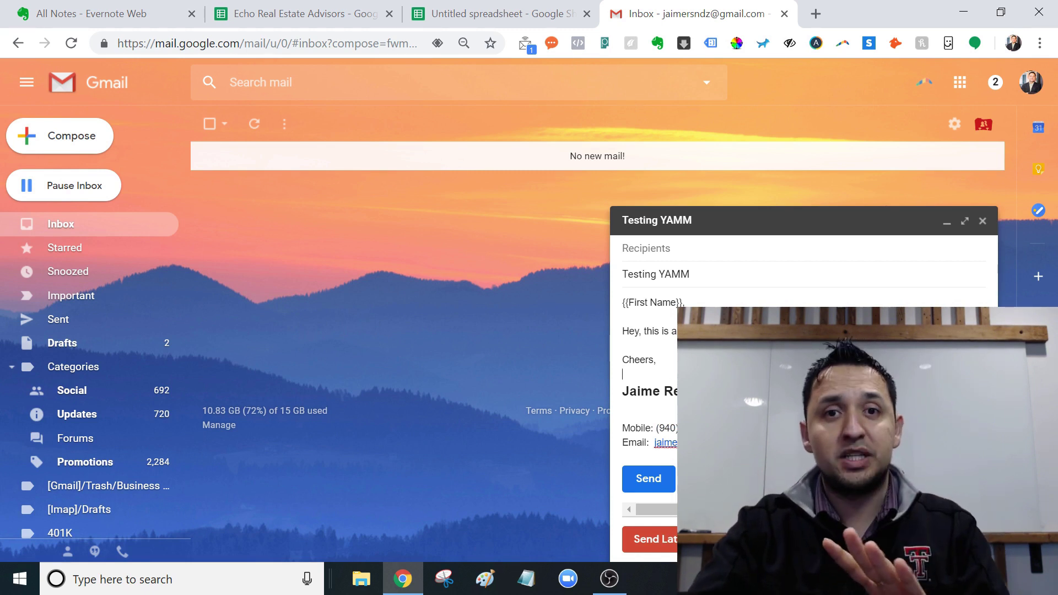
left_click(982, 221)
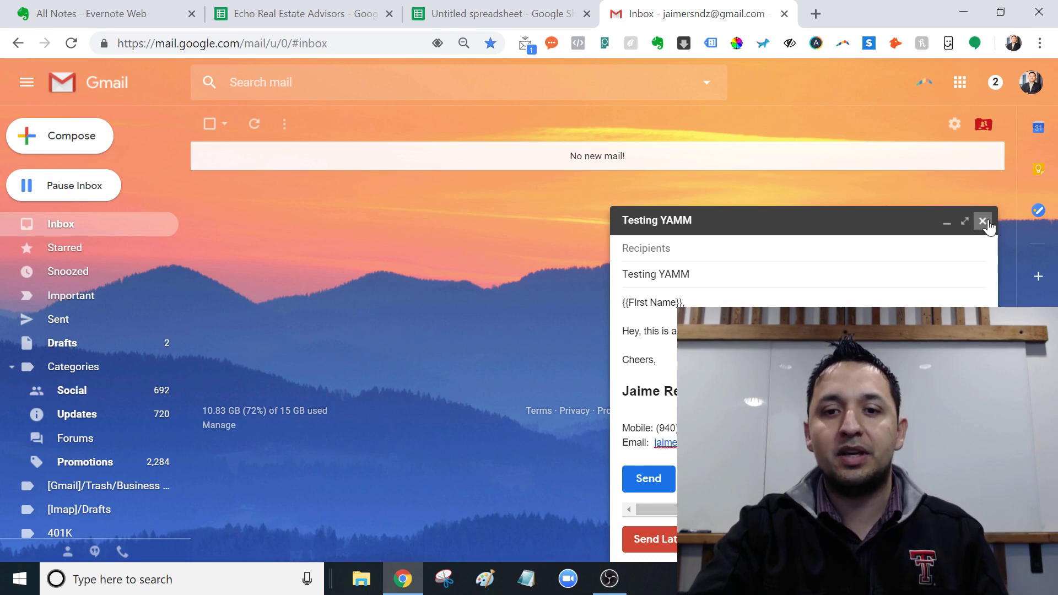
left_click(485, 11)
left_click(321, 317)
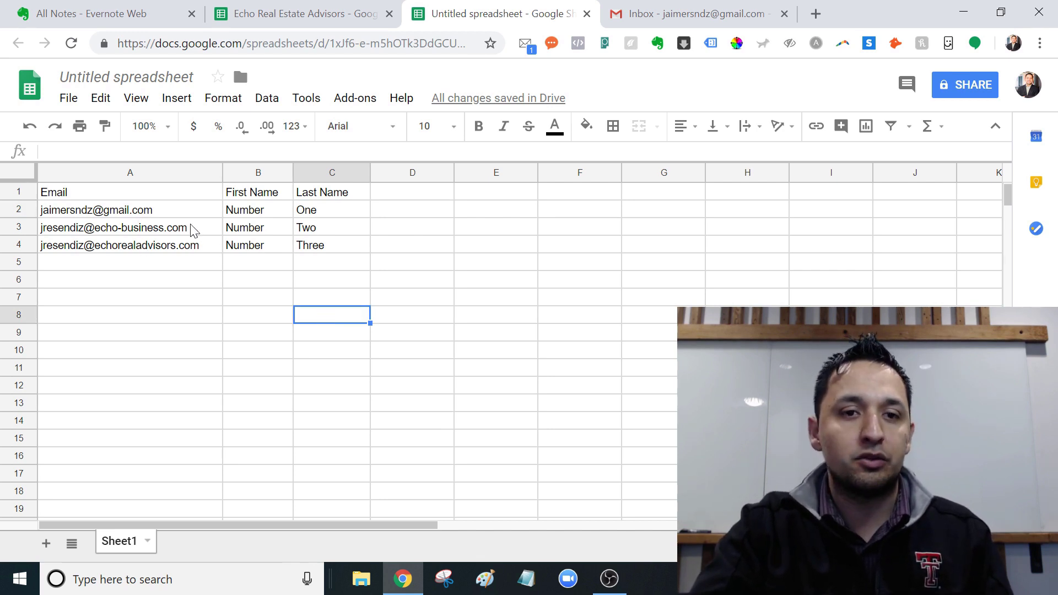
left_click(163, 200)
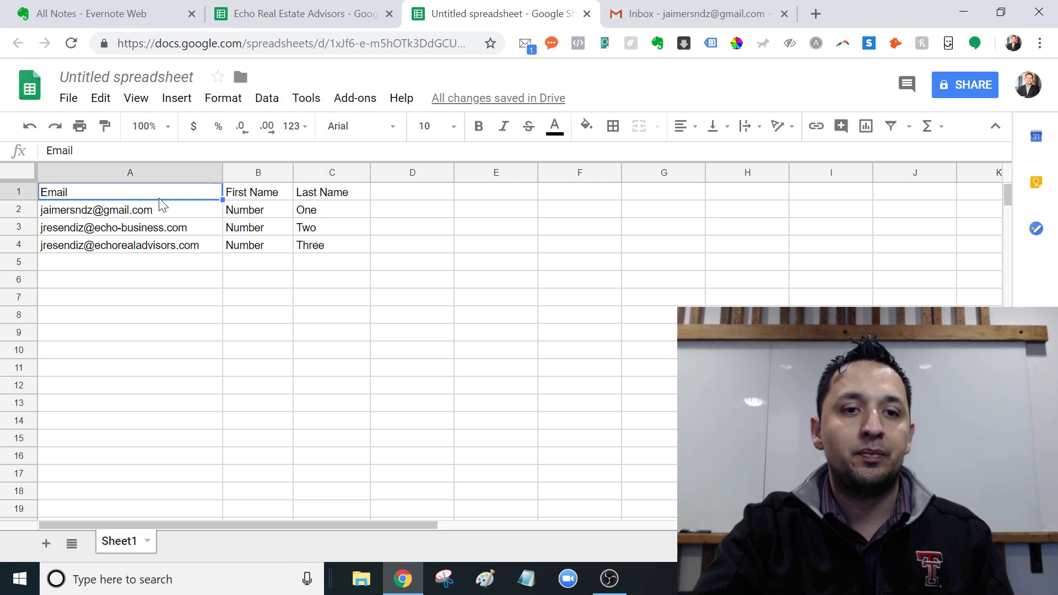
left_click(355, 98)
mouse_move(410, 169)
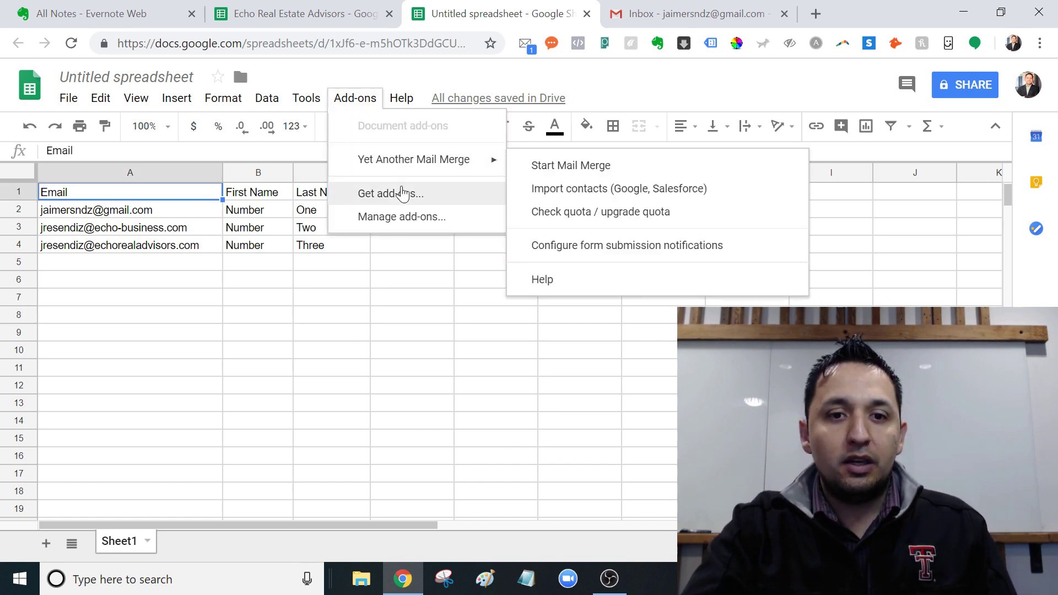
left_click(368, 198)
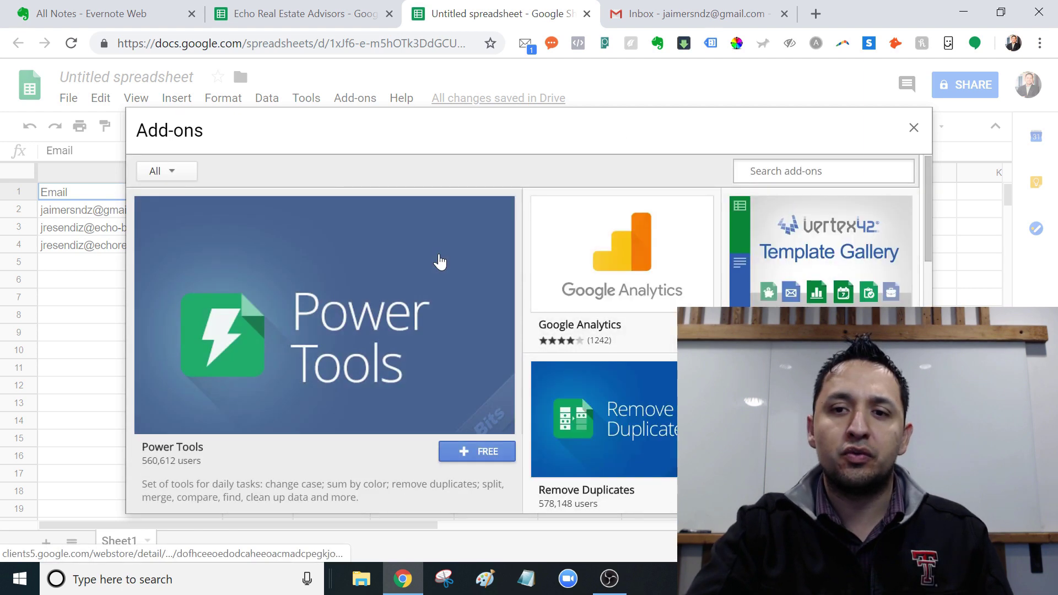
left_click(789, 172)
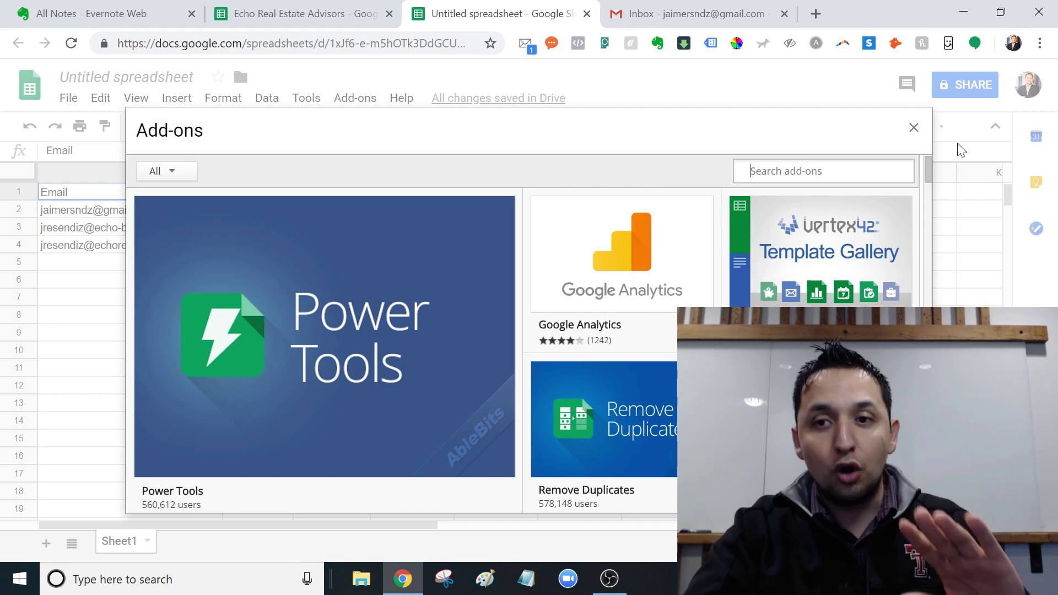
left_click(914, 129)
Step: Select cell A1 and launch Yet Another Mail Merge's Start Mail Merge, showing 48 recipients left today
left_click(815, 267)
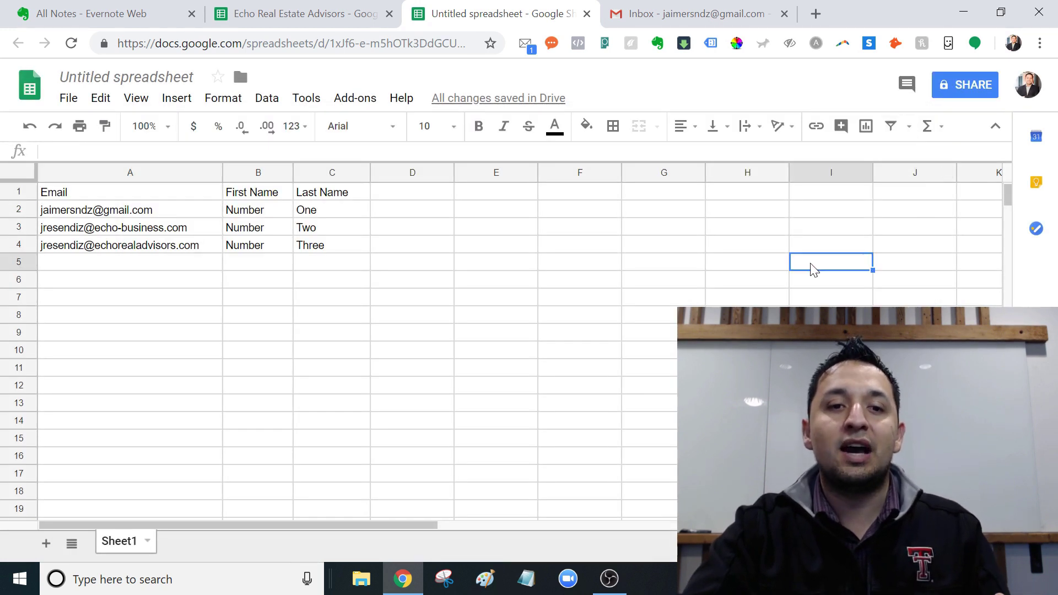
left_click(372, 231)
left_click(202, 196)
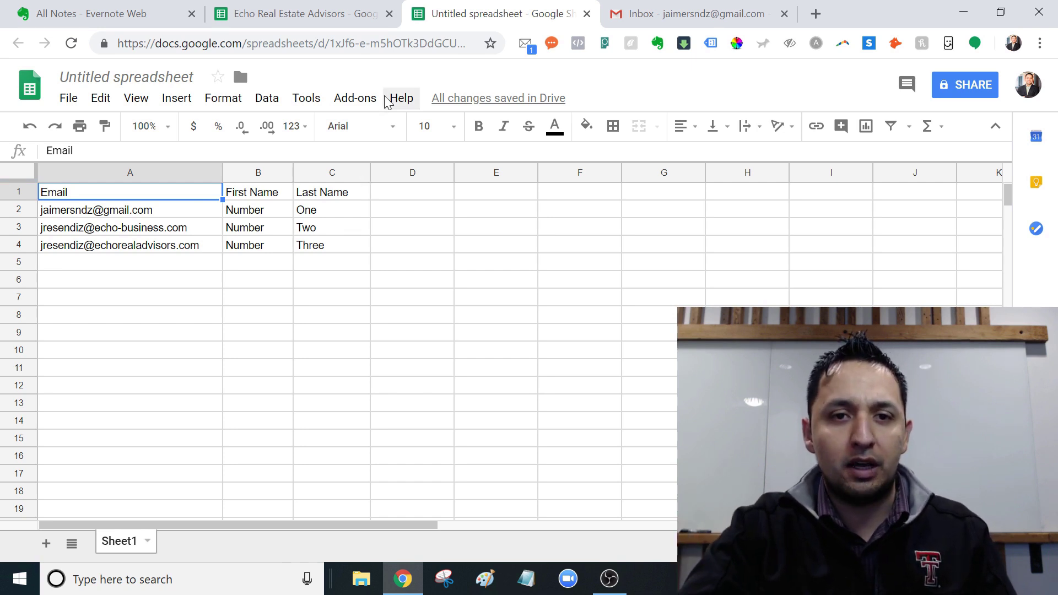
left_click(345, 99)
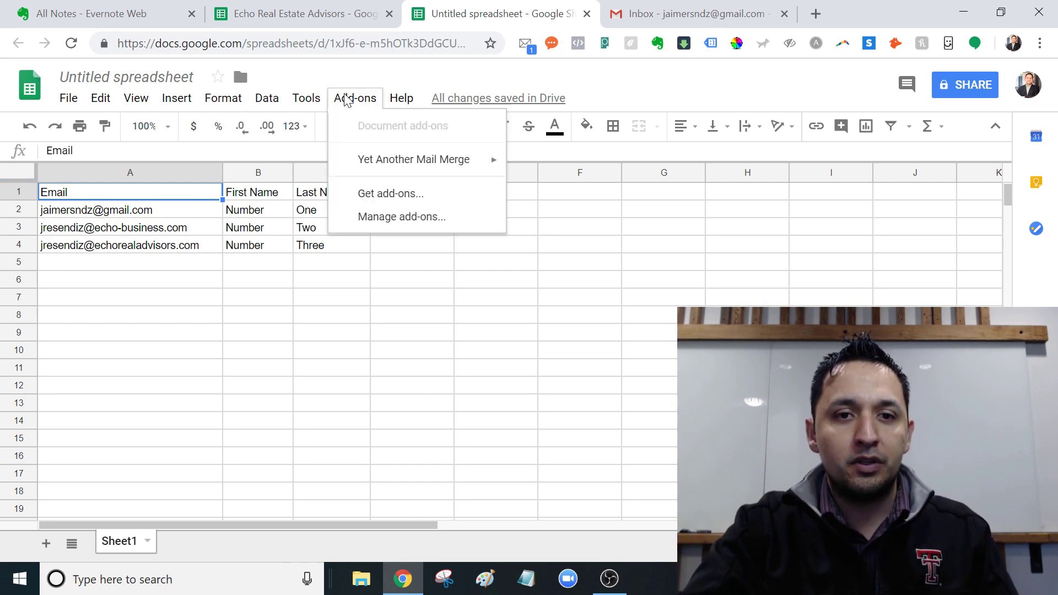
mouse_move(408, 165)
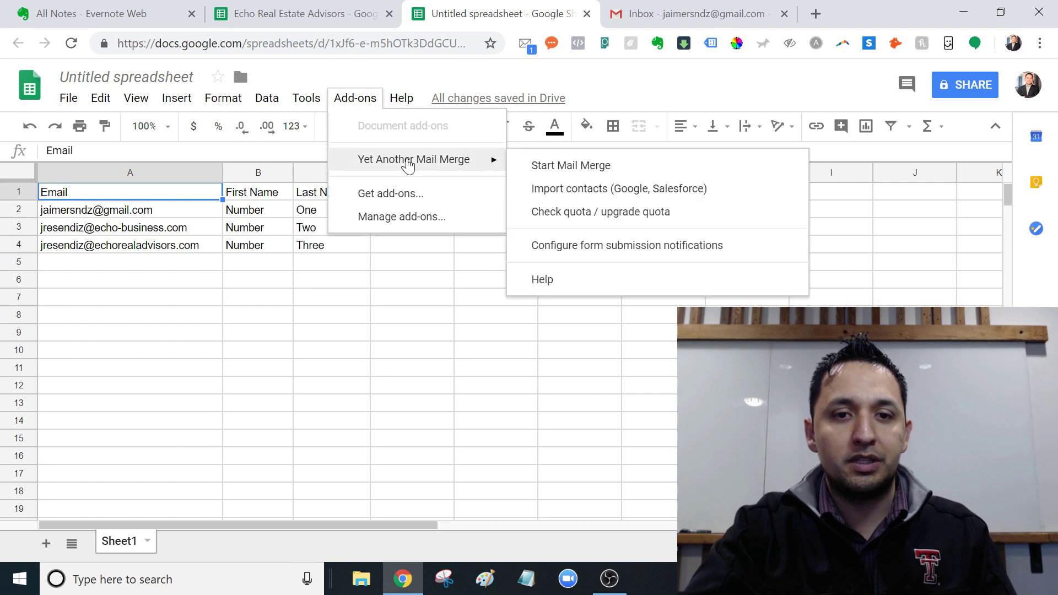
left_click(567, 174)
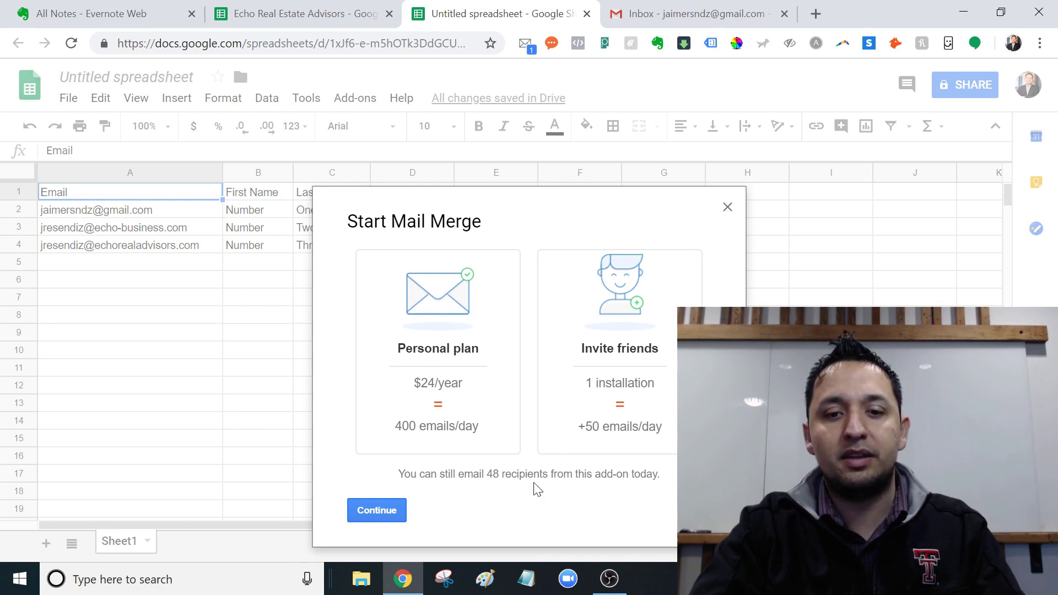
left_click_drag(500, 474, 486, 474)
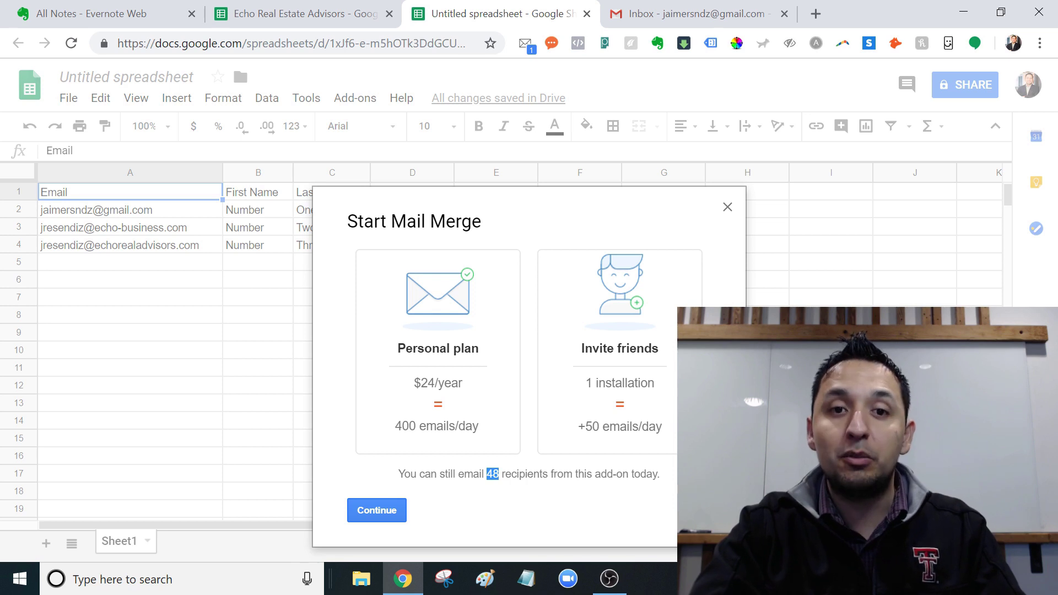
Step: Choose 'Testing YAMM - 1 KB' as the email template, checking it against Gmail Drafts
left_click(374, 513)
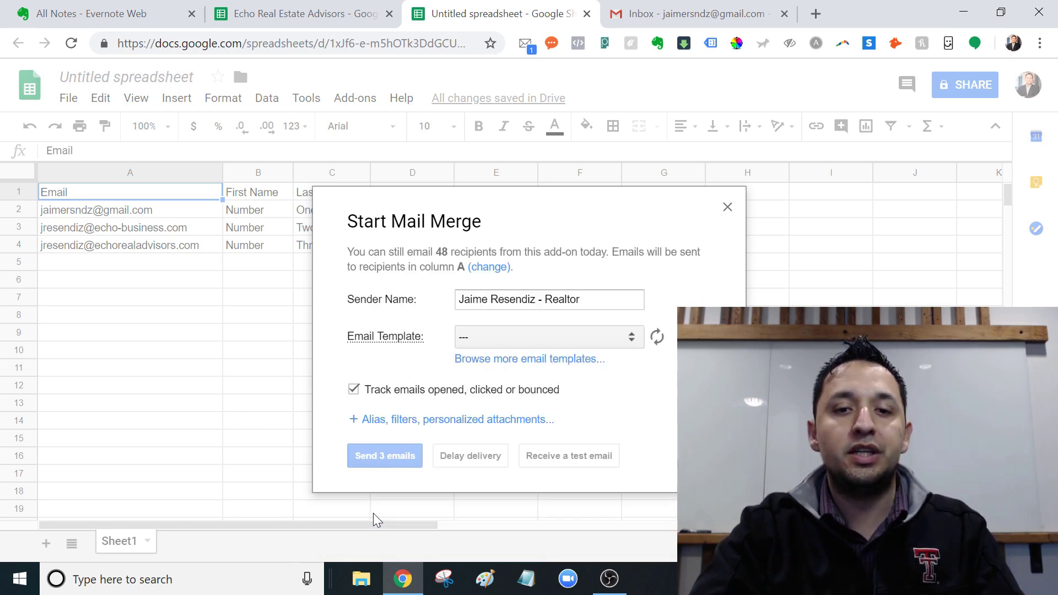
left_click(511, 328)
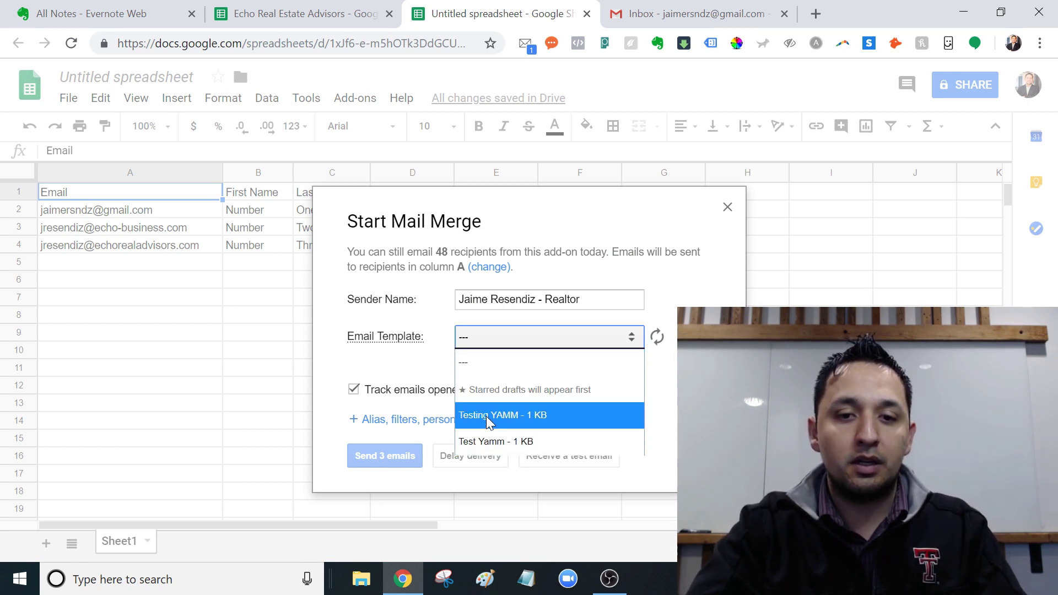
left_click(486, 415)
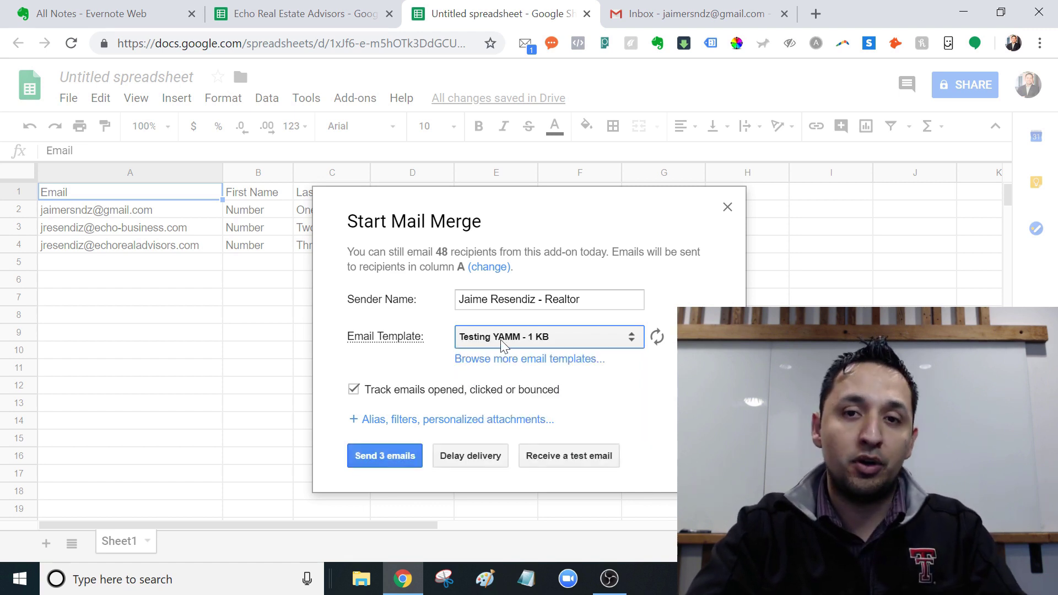
left_click(678, 8)
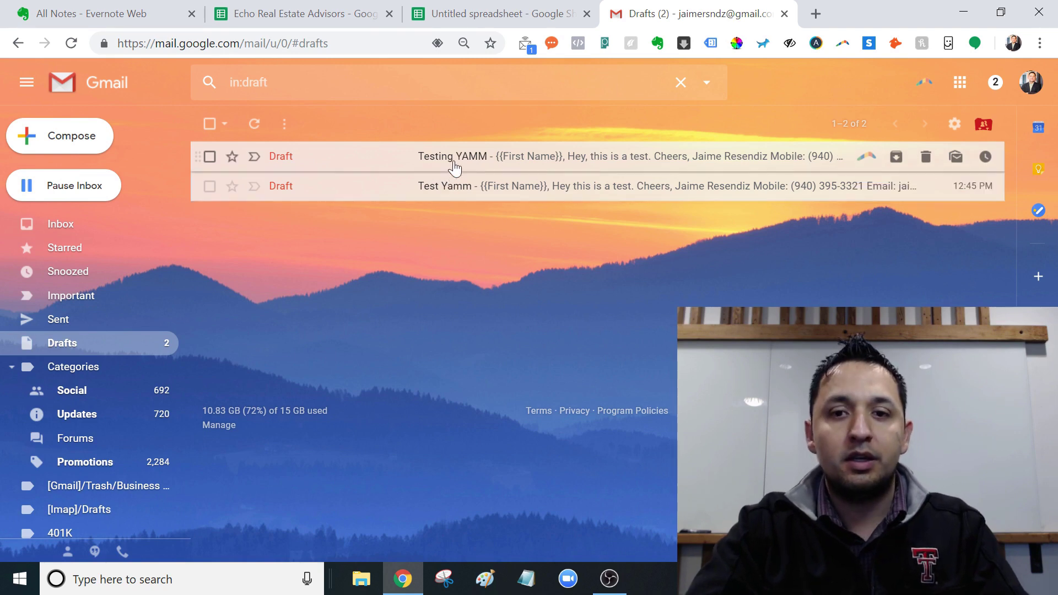
left_click(475, 12)
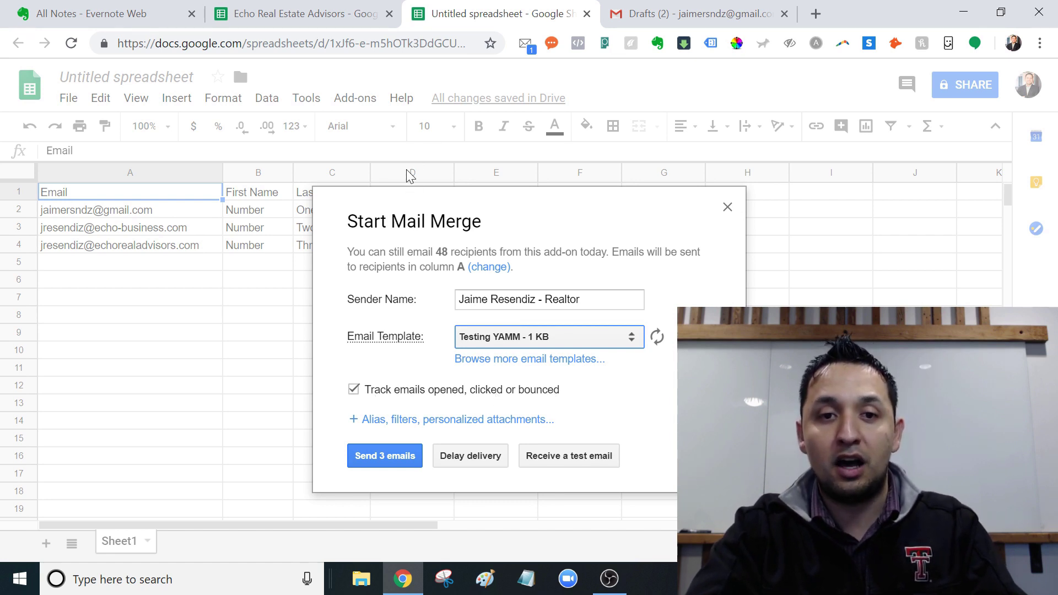
mouse_move(409, 342)
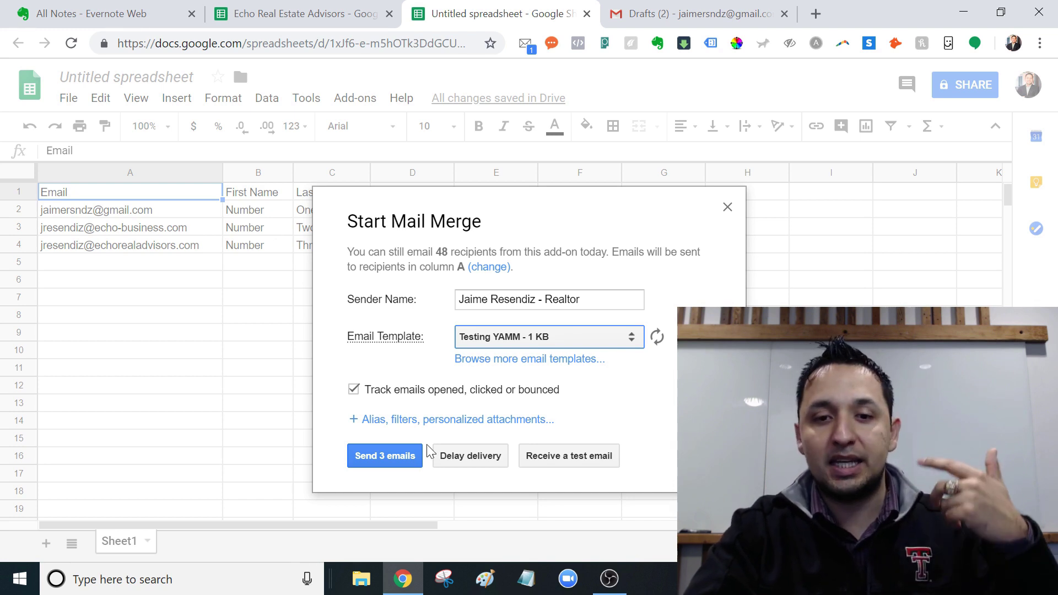
Step: Send the 3 emails and acknowledge the 'All emails have been sent!' confirmation
left_click(393, 455)
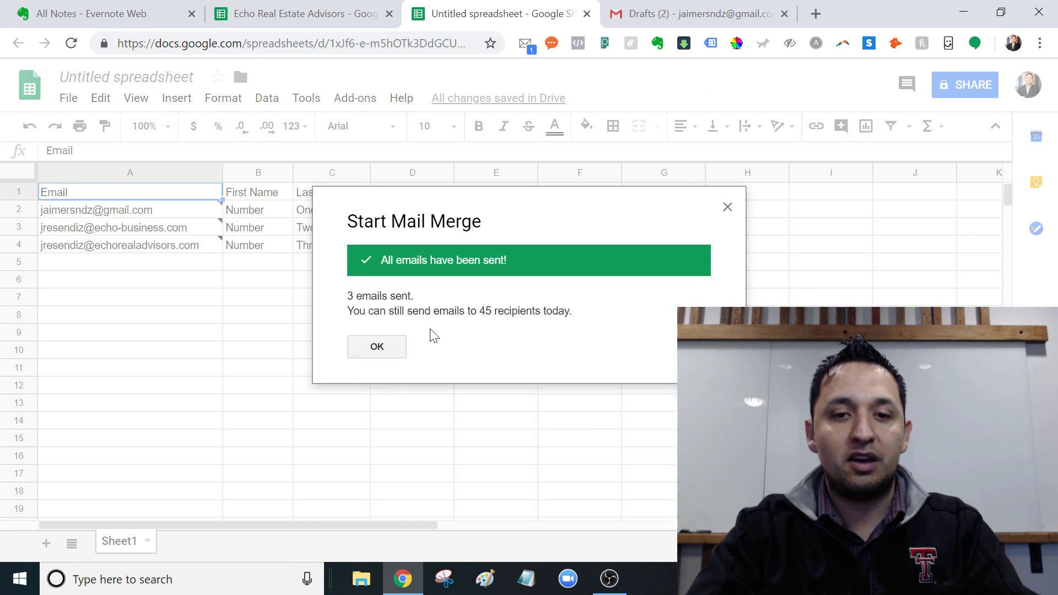
left_click(377, 347)
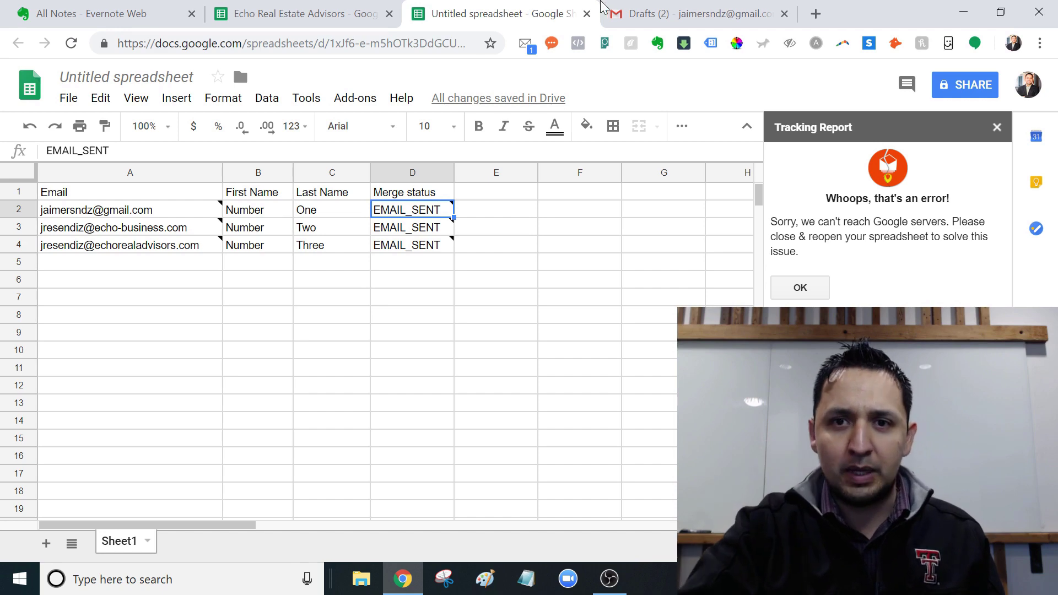
Step: Compose a new Gmail message with Cc and Bcc fields added, with the cursor in Cc
left_click(626, 9)
left_click(93, 136)
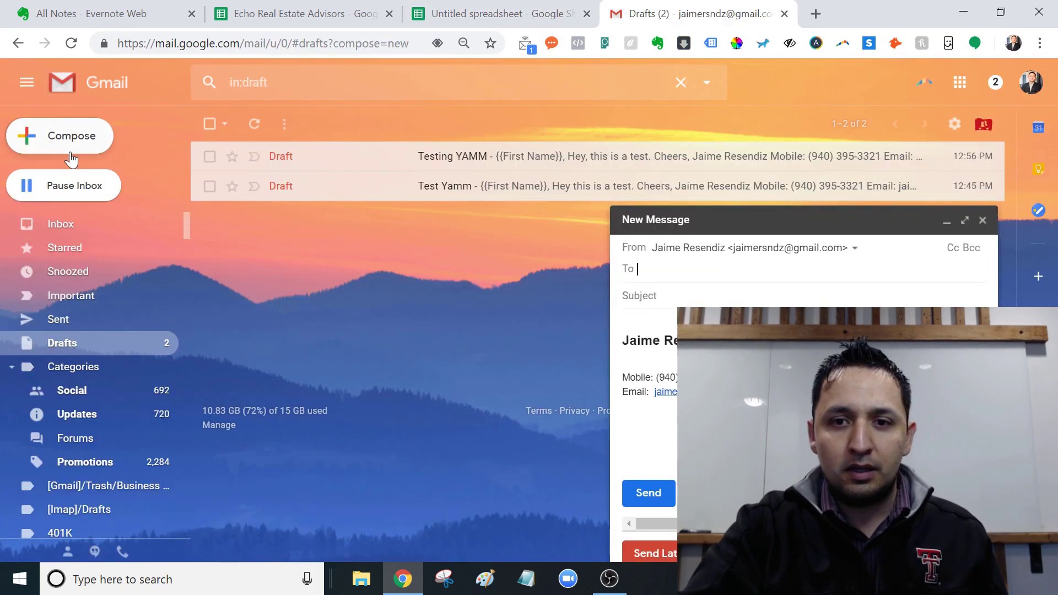
left_click(954, 248)
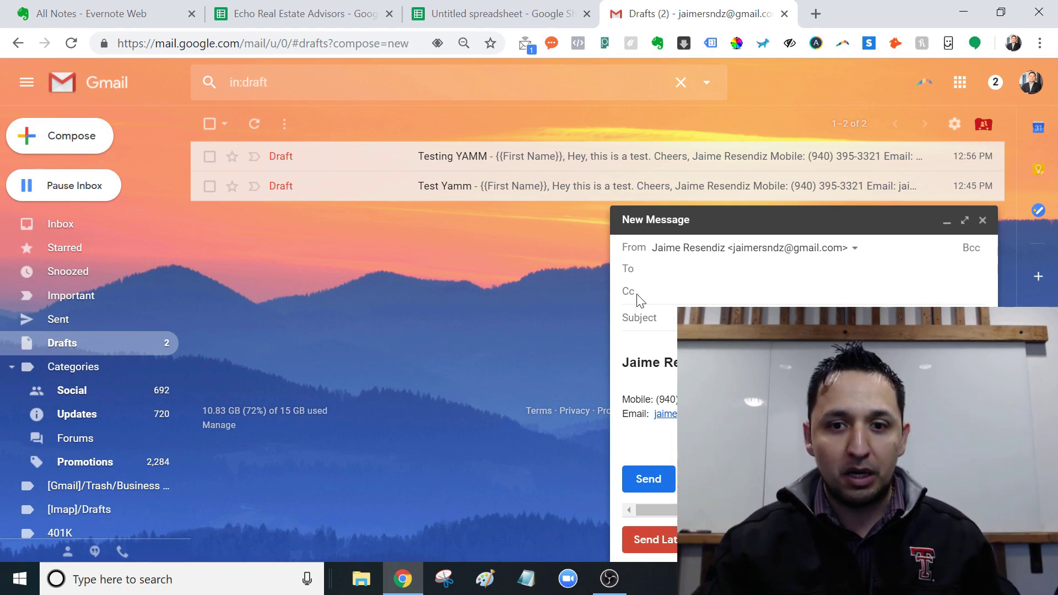
left_click(970, 249)
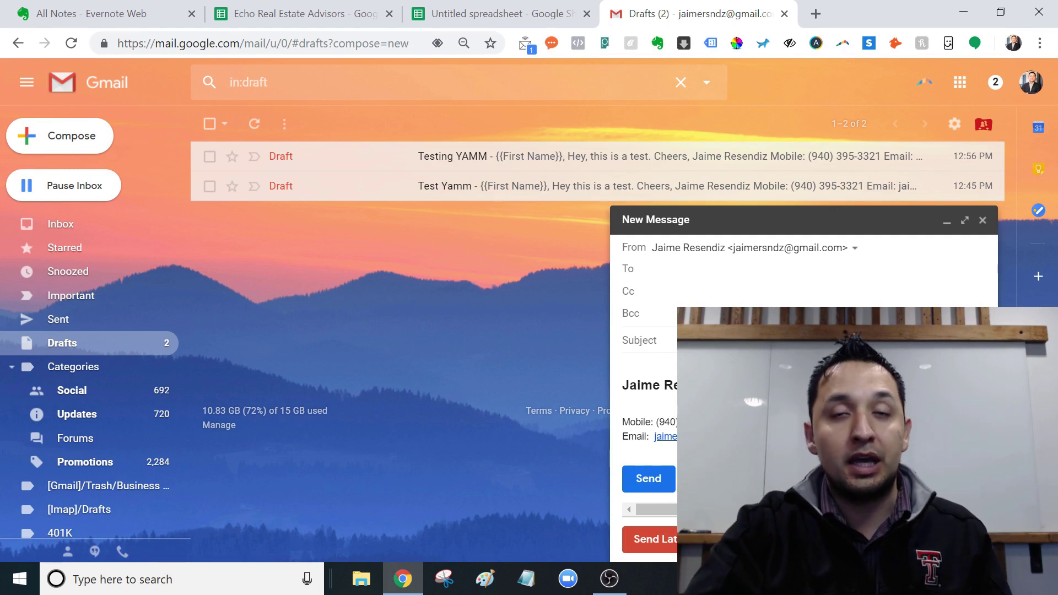
left_click(639, 291)
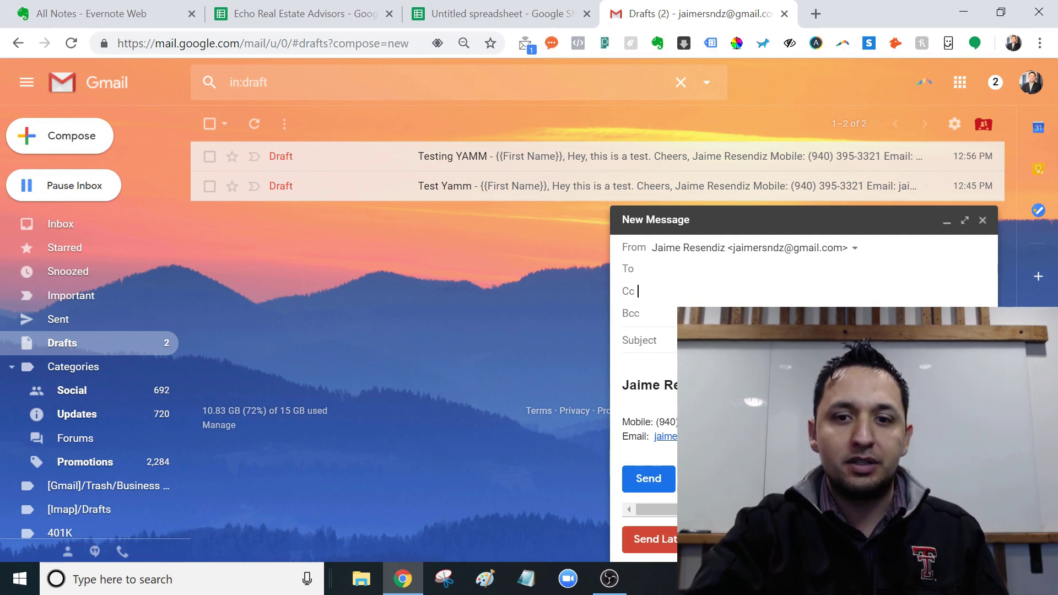